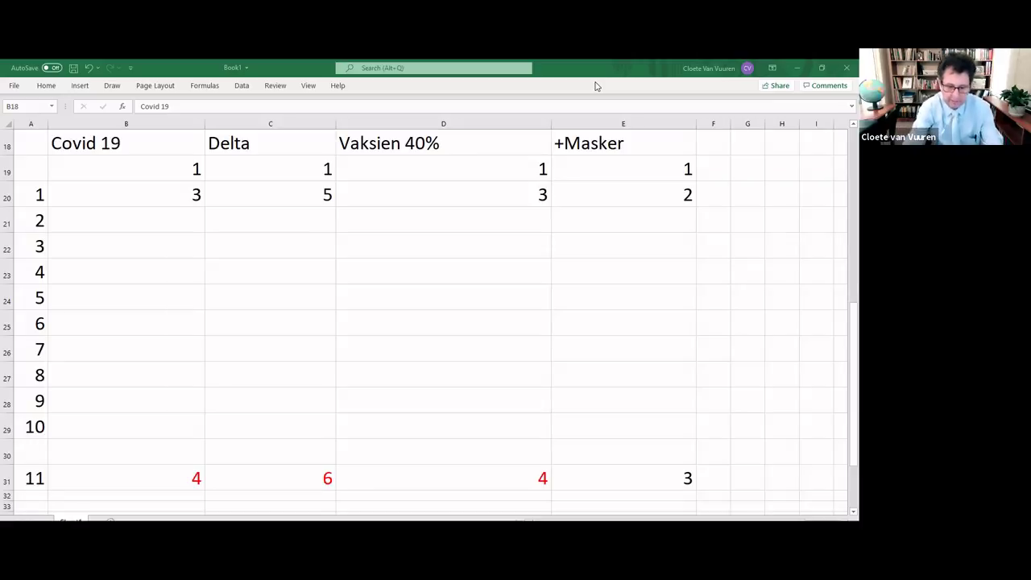
- Fill the Covid 19 formula in B20 down through B29 so all ten generations are calculated
{"action": "left_click", "coordinate": [161, 174]}
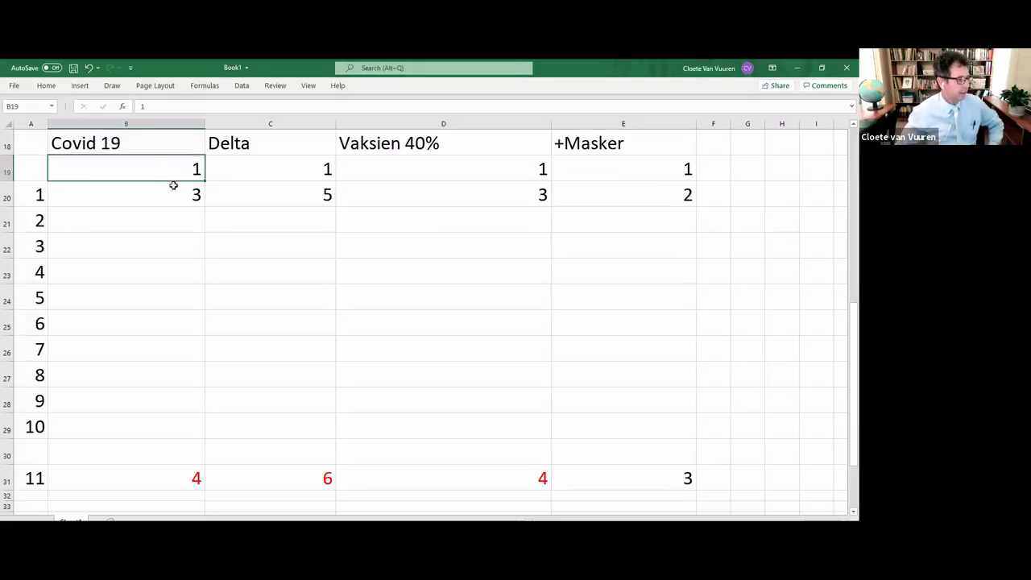
{"action": "left_click", "coordinate": [187, 200]}
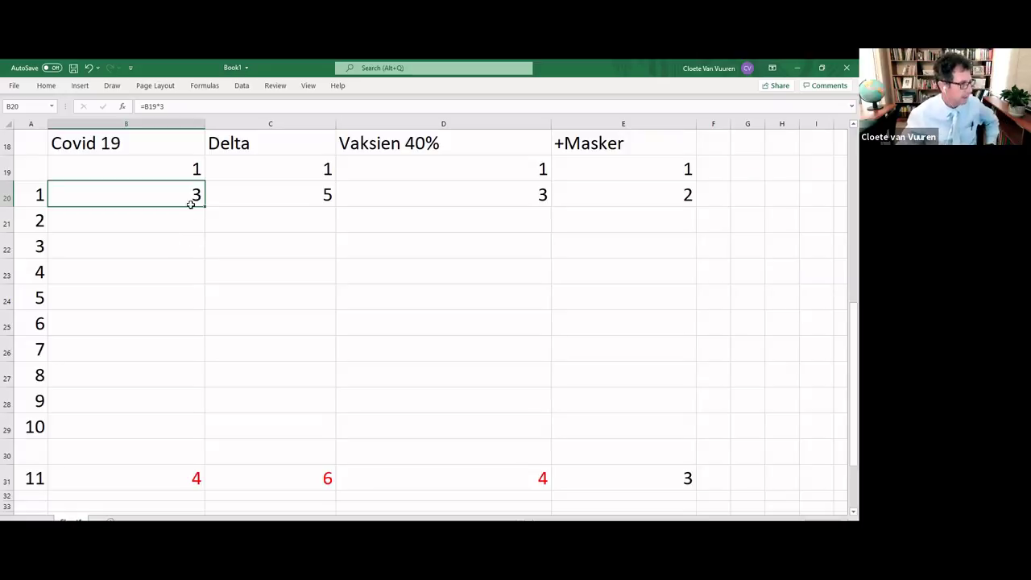
{"action": "left_click", "coordinate": [162, 427]}
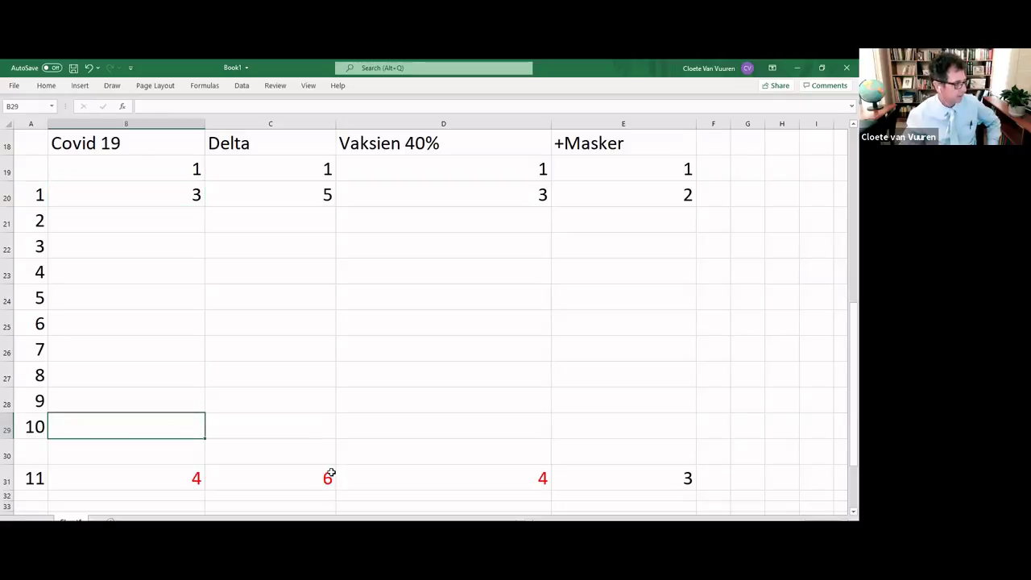
{"action": "left_click", "coordinate": [192, 197]}
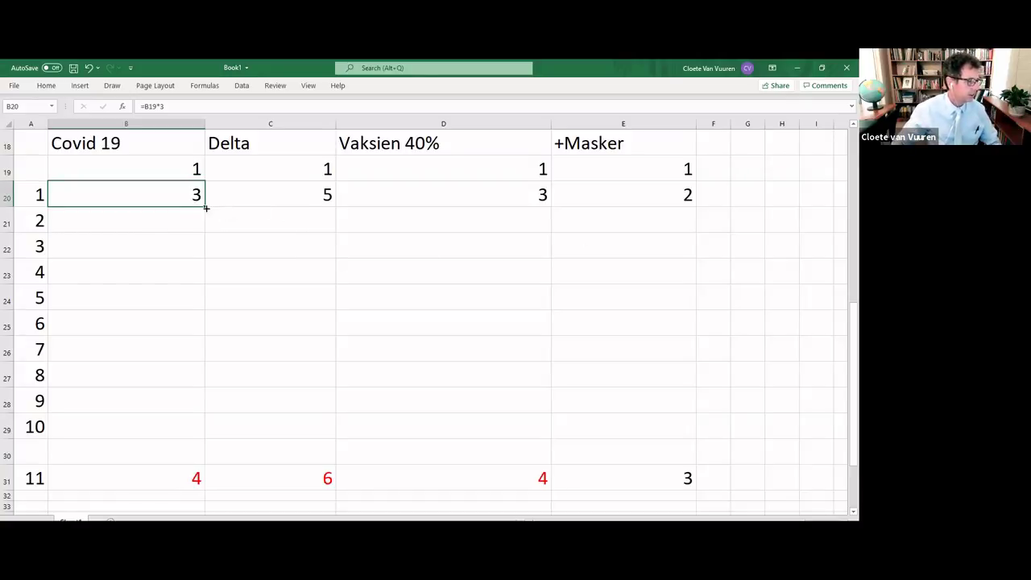
{"action": "left_click_drag", "start_coordinate": [205, 207], "coordinate": [205, 441]}
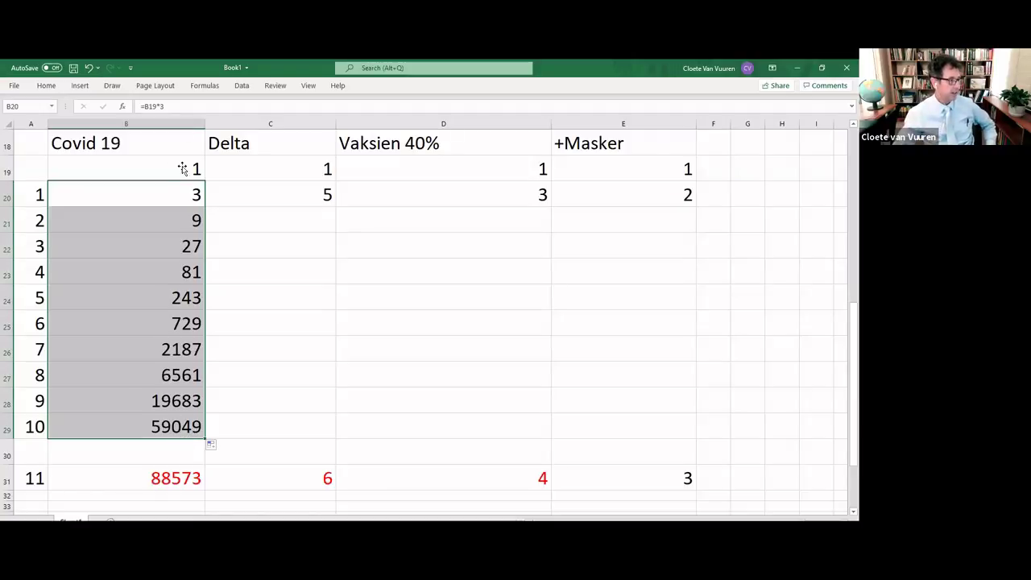
- Examine the Covid 19 total in B31 and the death formulas in B35 and B37
{"action": "left_click", "coordinate": [173, 481]}
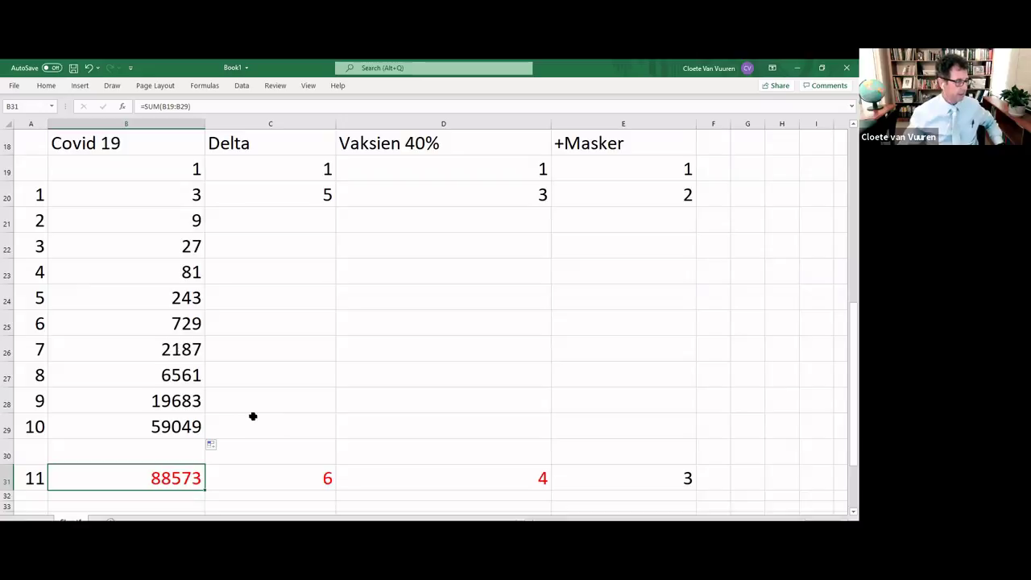
{"action": "scroll", "coordinate": [253, 417], "scroll_direction": "down", "scroll_amount": 3}
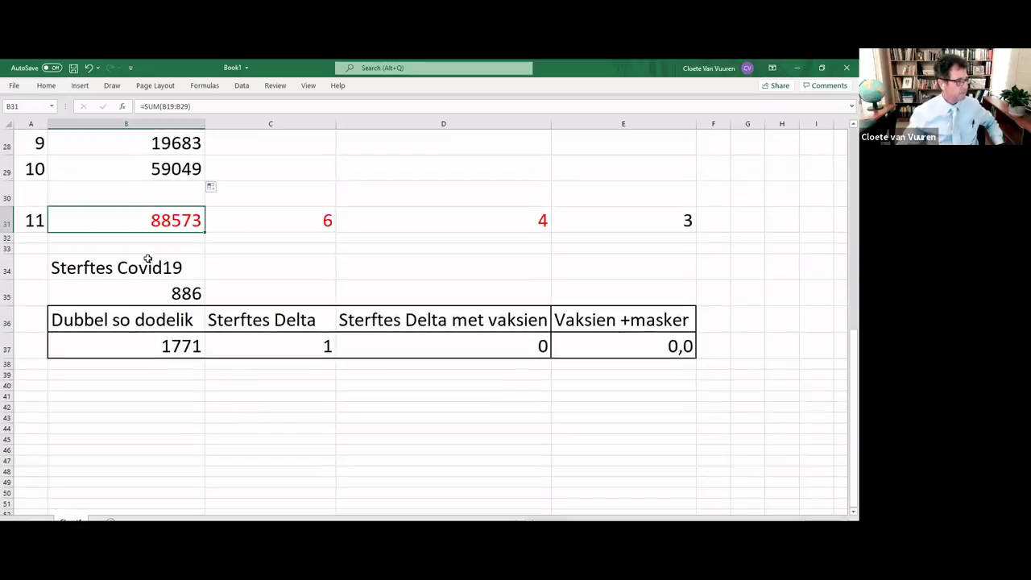
{"action": "left_click", "coordinate": [184, 293]}
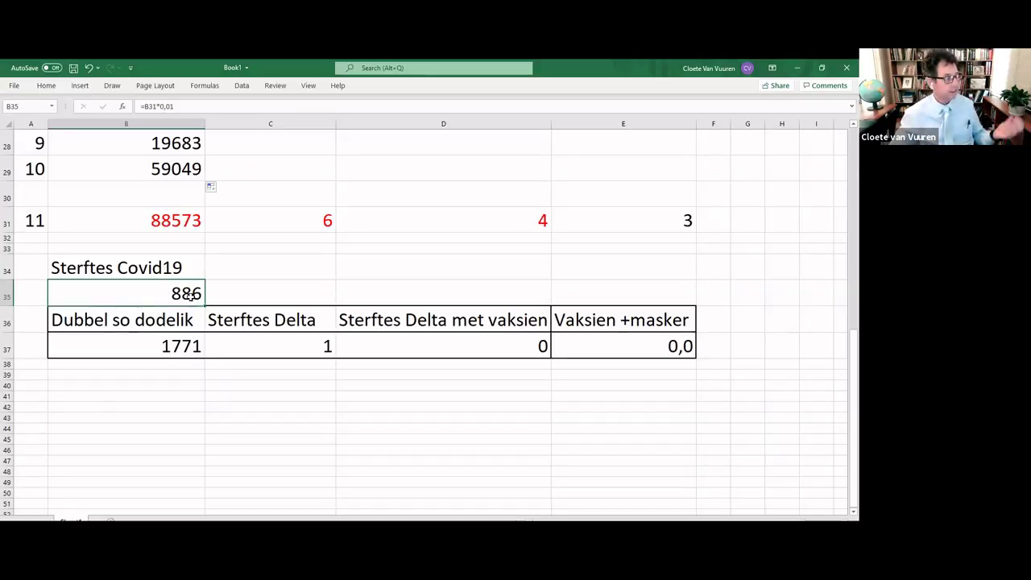
{"action": "left_click", "coordinate": [188, 344]}
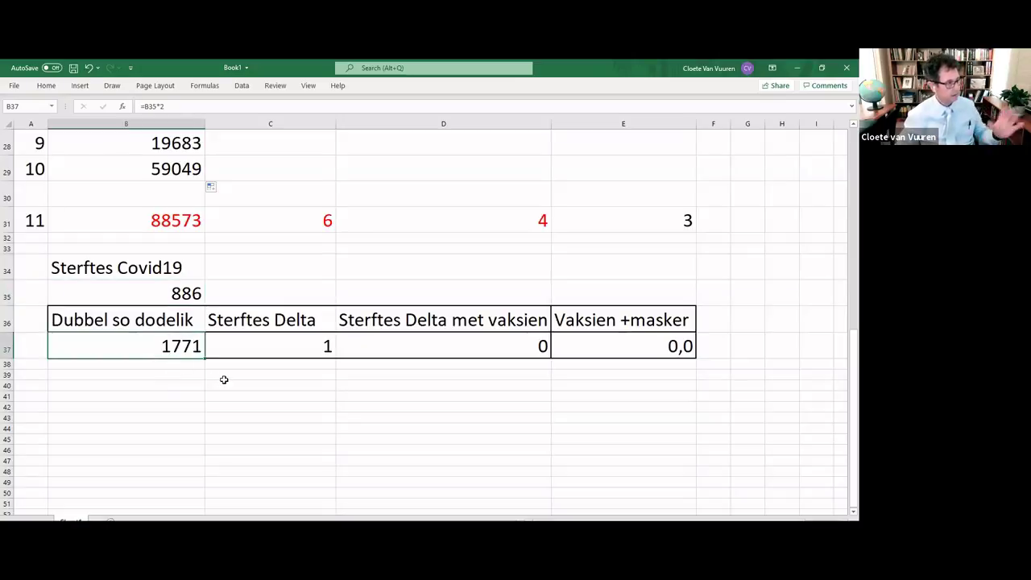
{"action": "scroll", "coordinate": [218, 367], "scroll_direction": "up", "scroll_amount": 6}
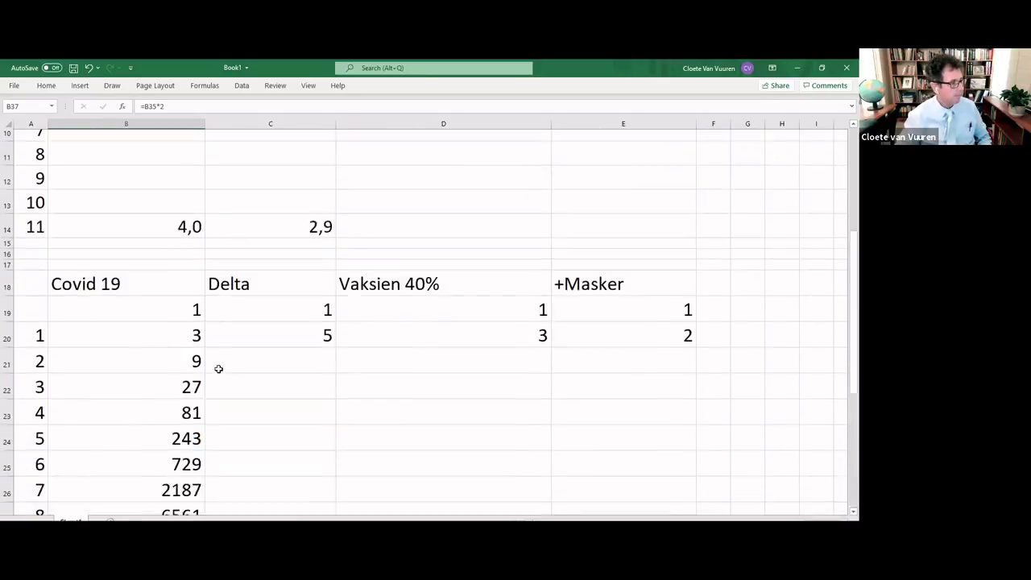
{"action": "scroll", "coordinate": [219, 363], "scroll_direction": "down", "scroll_amount": 3}
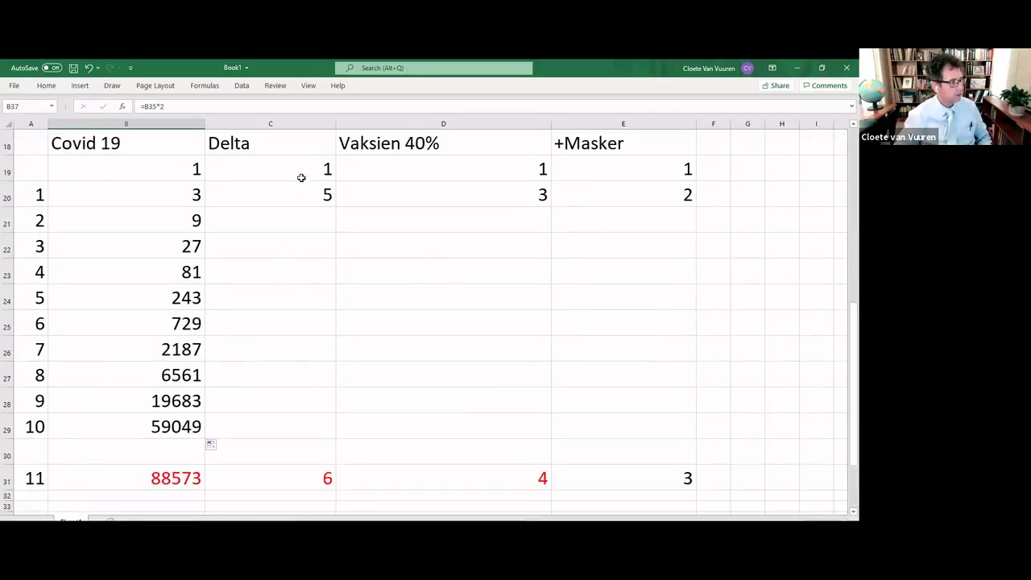
{"action": "left_click", "coordinate": [302, 141]}
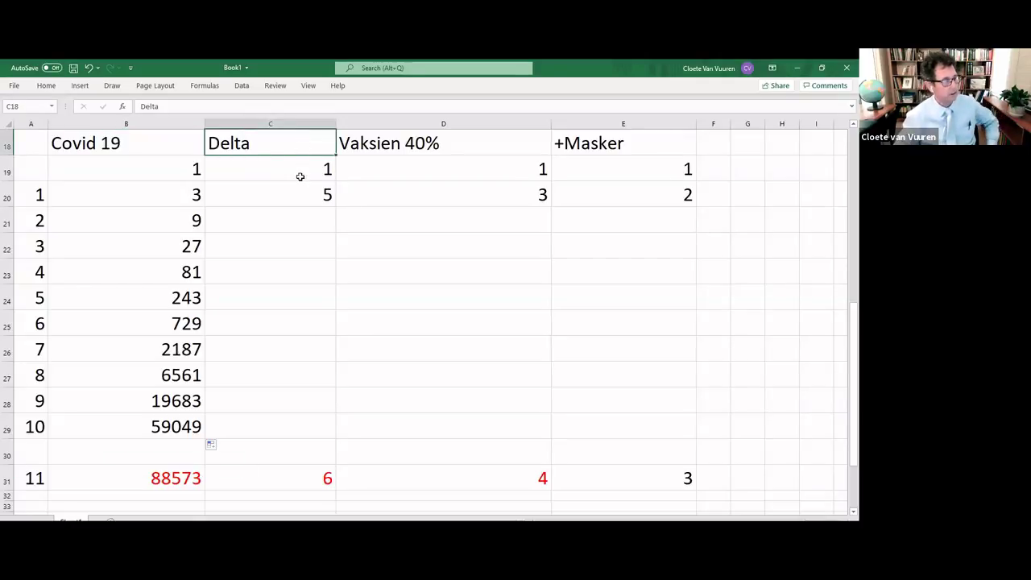
{"action": "left_click", "coordinate": [300, 176]}
{"action": "left_click", "coordinate": [255, 201]}
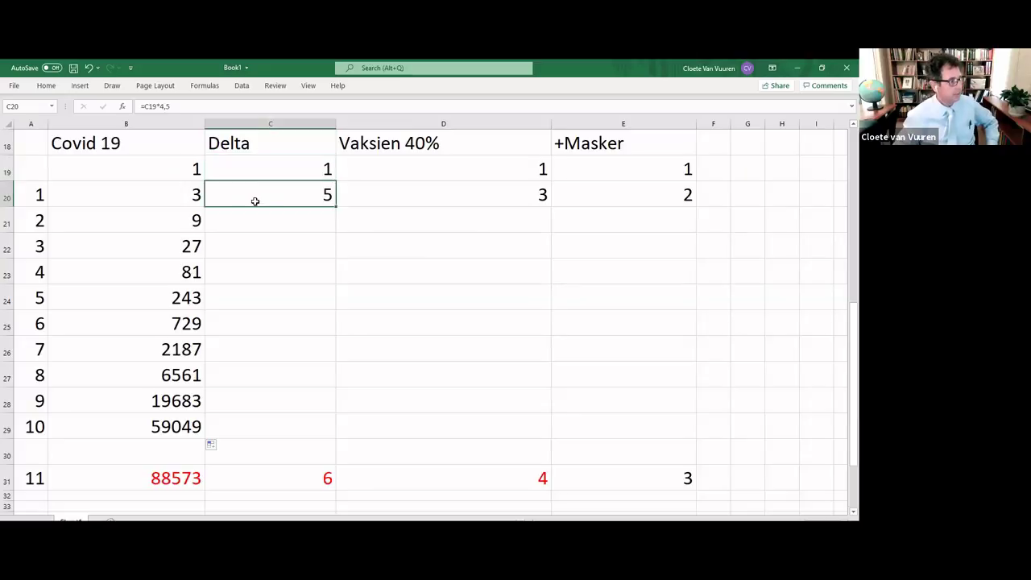
{"action": "left_click", "coordinate": [170, 105]}
{"action": "mouse_move", "coordinate": [170, 106]}
{"action": "left_mouse_down"}
{"action": "mouse_move", "coordinate": [148, 103]}
{"action": "mouse_move", "coordinate": [165, 105]}
{"action": "left_mouse_up"}
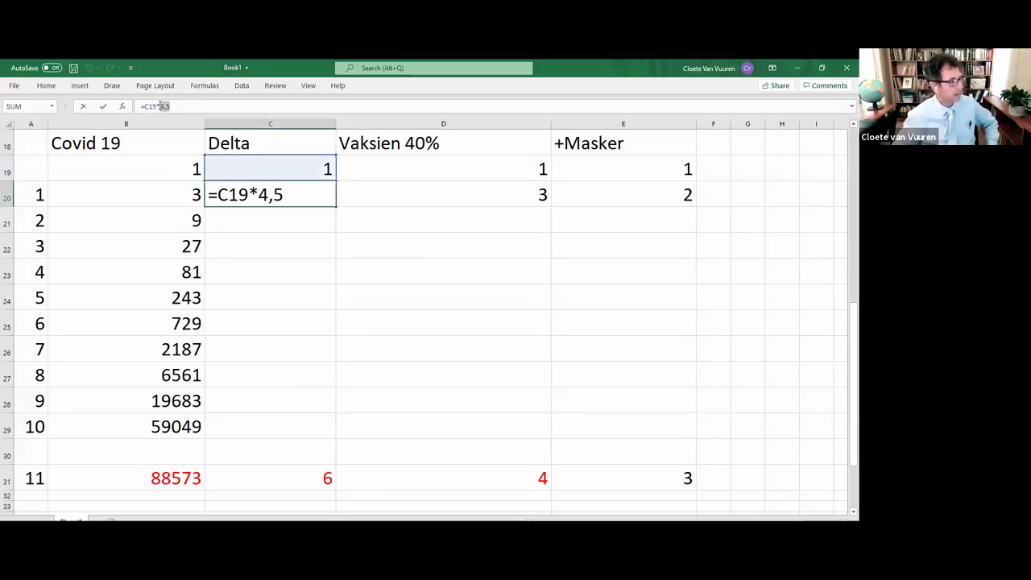
{"action": "left_click", "coordinate": [297, 218]}
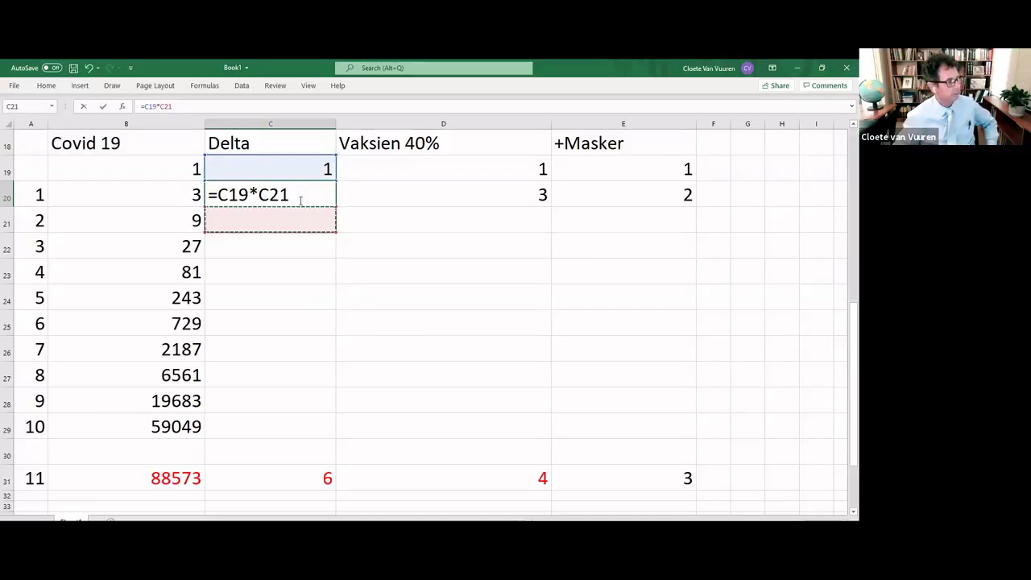
{"action": "key", "text": "ctrl+z"}
{"action": "key", "text": "Return"}
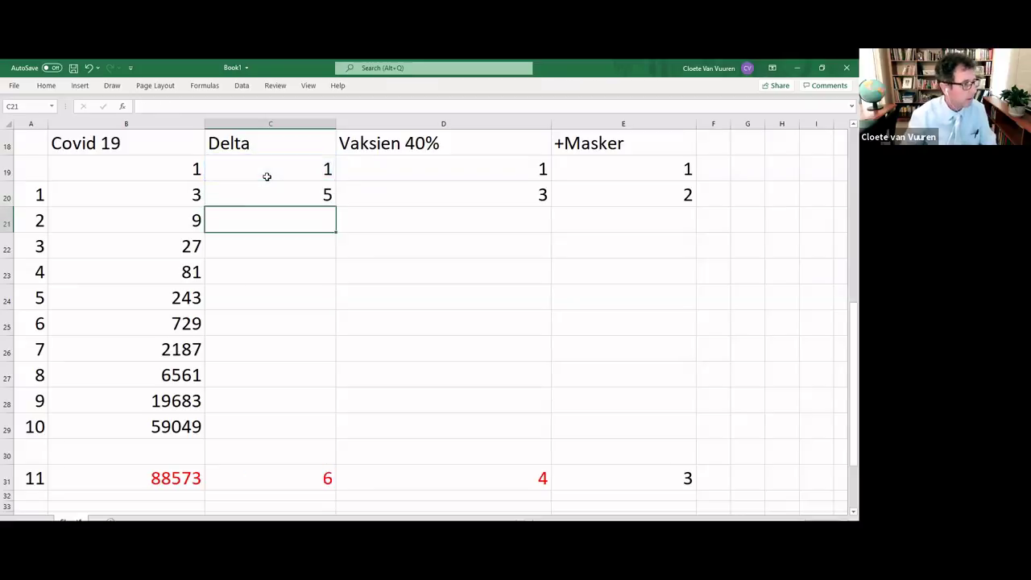
- Fill the Delta formula in C20 down through C29 for all ten generations
{"action": "left_click", "coordinate": [322, 200]}
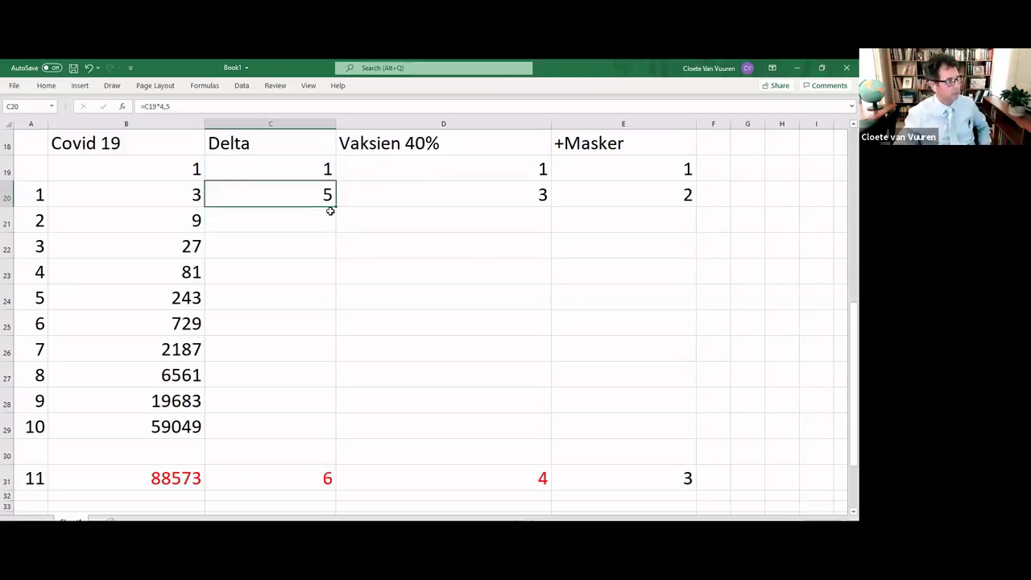
{"action": "left_click_drag", "start_coordinate": [335, 208], "coordinate": [335, 433]}
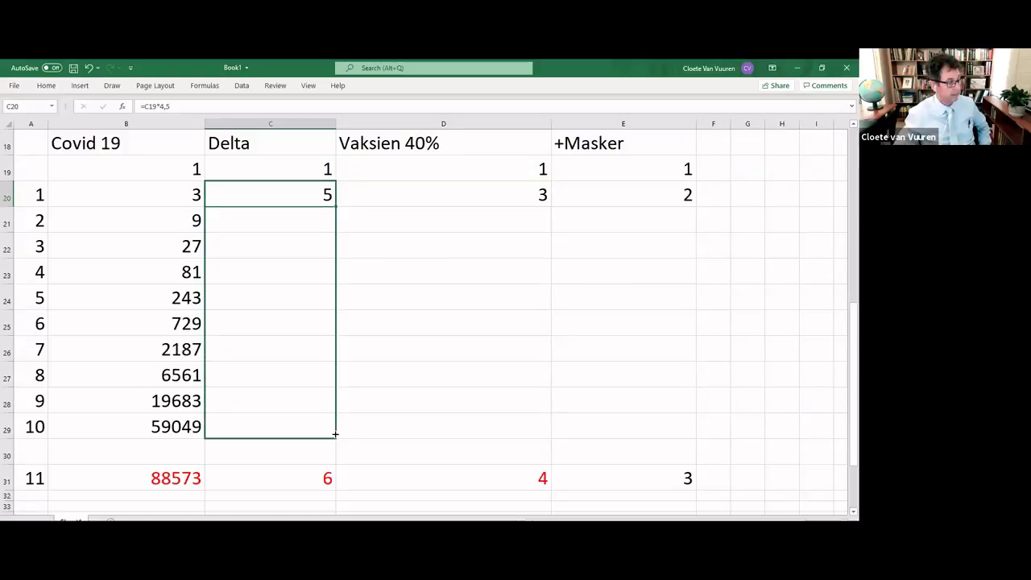
{"action": "left_click_drag", "start_coordinate": [333, 434], "coordinate": [333, 434]}
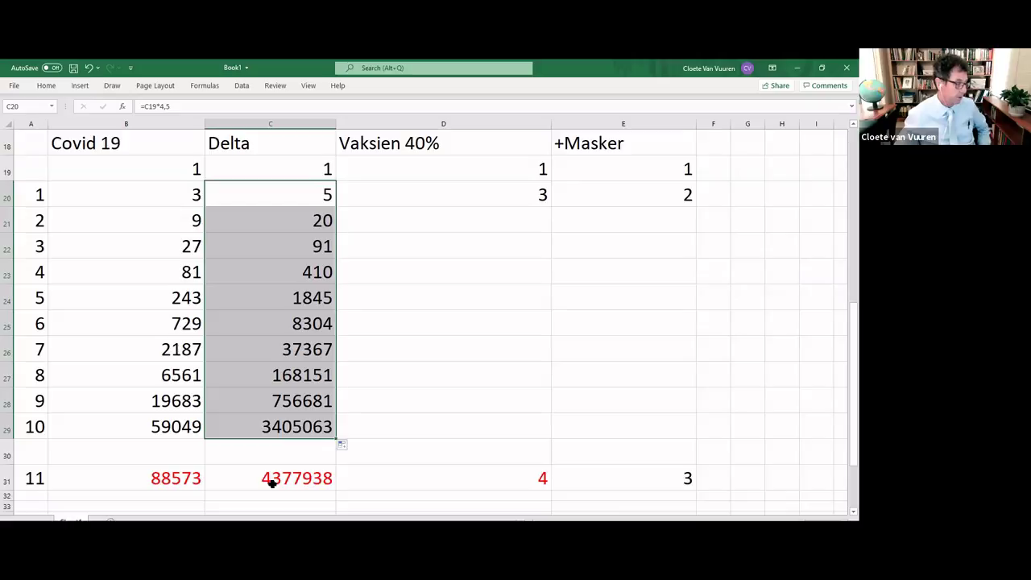
- Change the Sterftes Delta formula in C37 to =C31*0,01
{"action": "scroll", "coordinate": [272, 481], "scroll_direction": "down", "scroll_amount": 3}
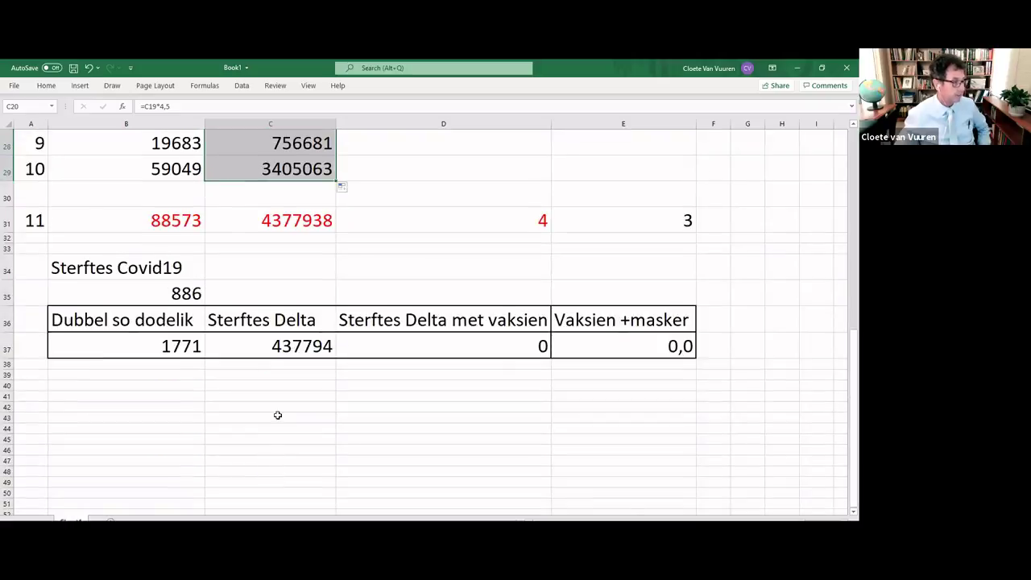
{"action": "left_click", "coordinate": [296, 345]}
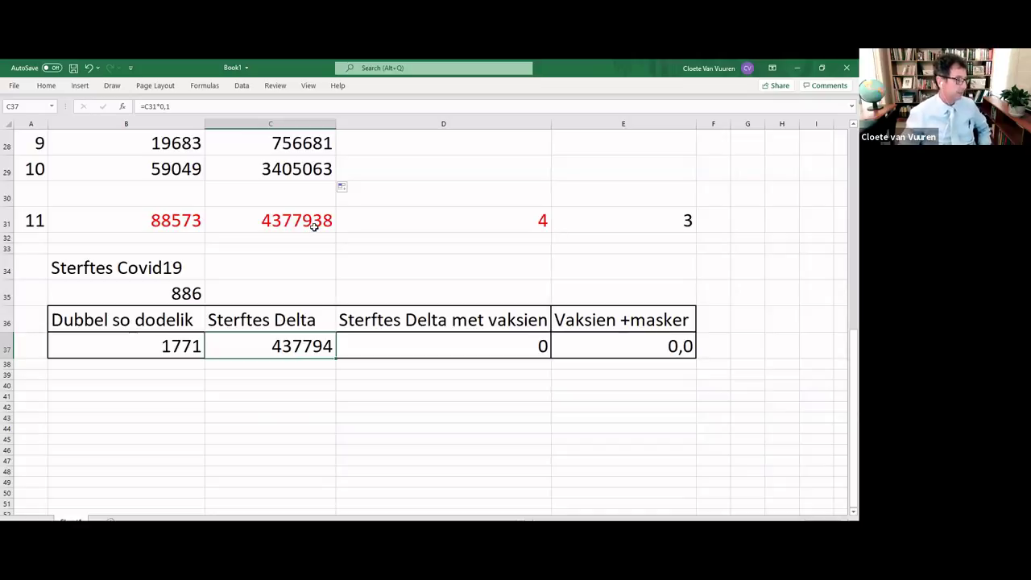
{"action": "left_click", "coordinate": [289, 285]}
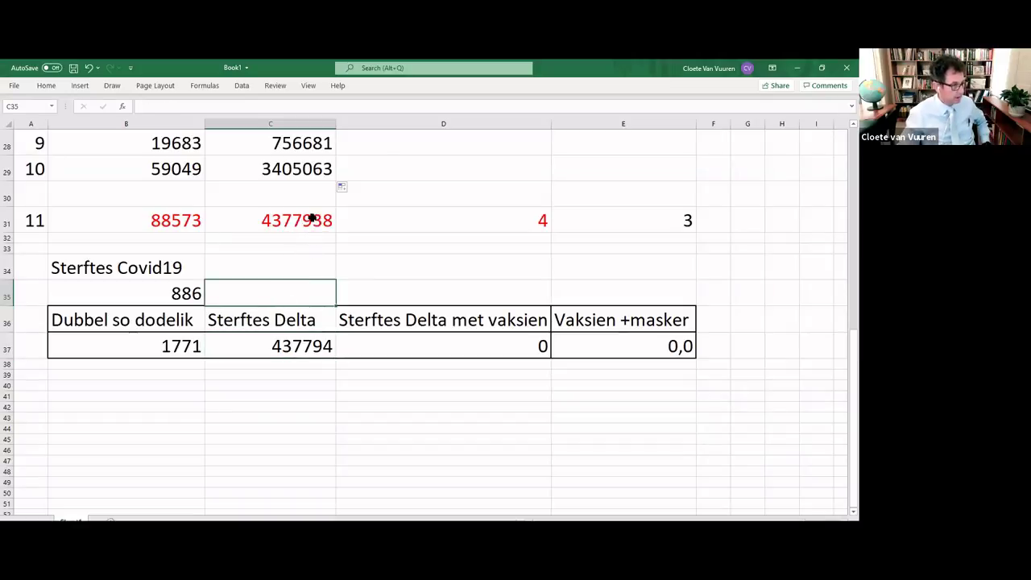
{"action": "left_click", "coordinate": [287, 345]}
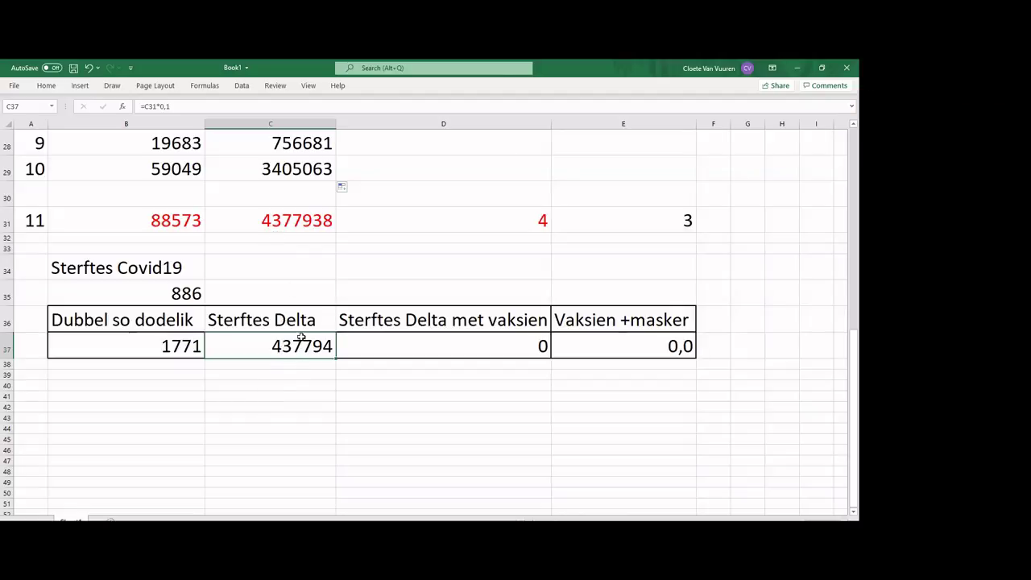
{"action": "left_click", "coordinate": [207, 103]}
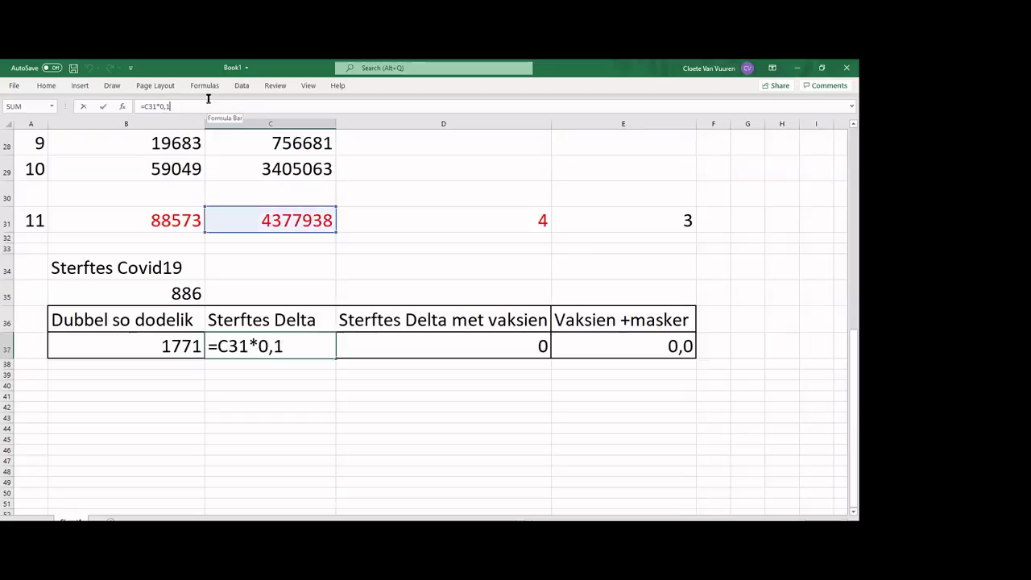
{"action": "key", "text": "BackSpace"}
{"action": "type", "text": "01"}
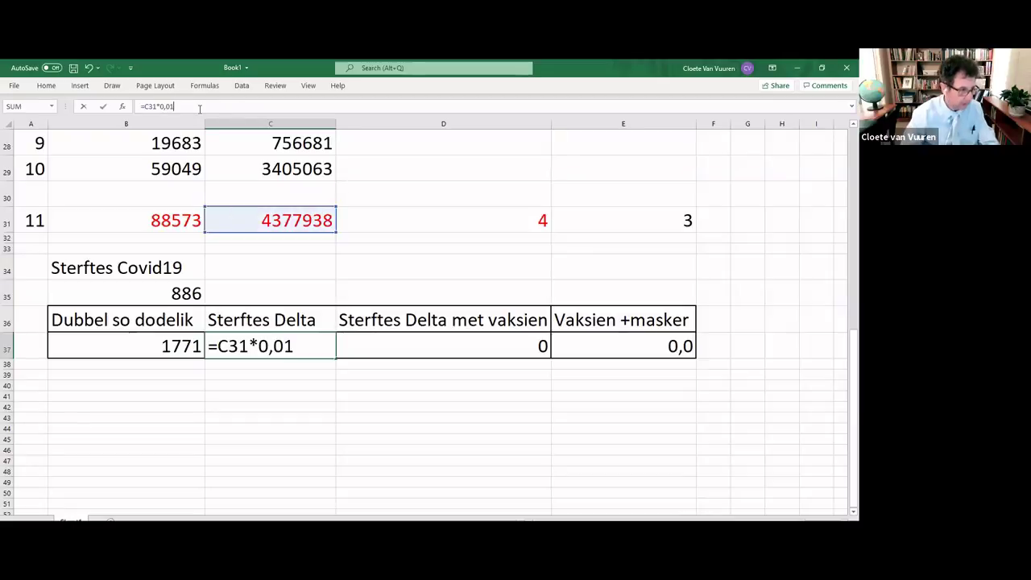
{"action": "key", "text": "Return"}
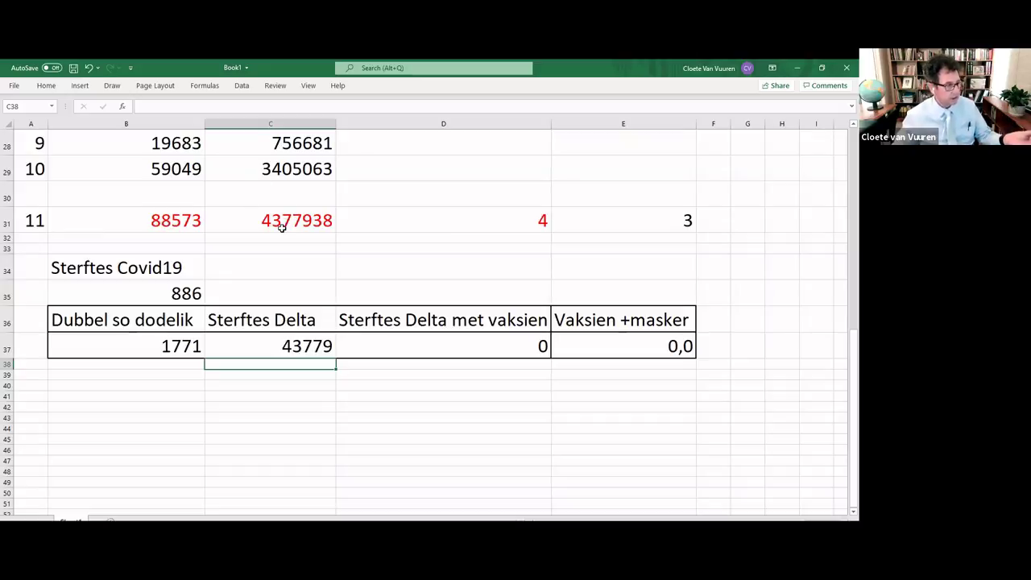
- Examine the starting value in D19 and the growth formula in D20 of the Vaksien 40% column
{"action": "scroll", "coordinate": [274, 239], "scroll_direction": "up", "scroll_amount": 8}
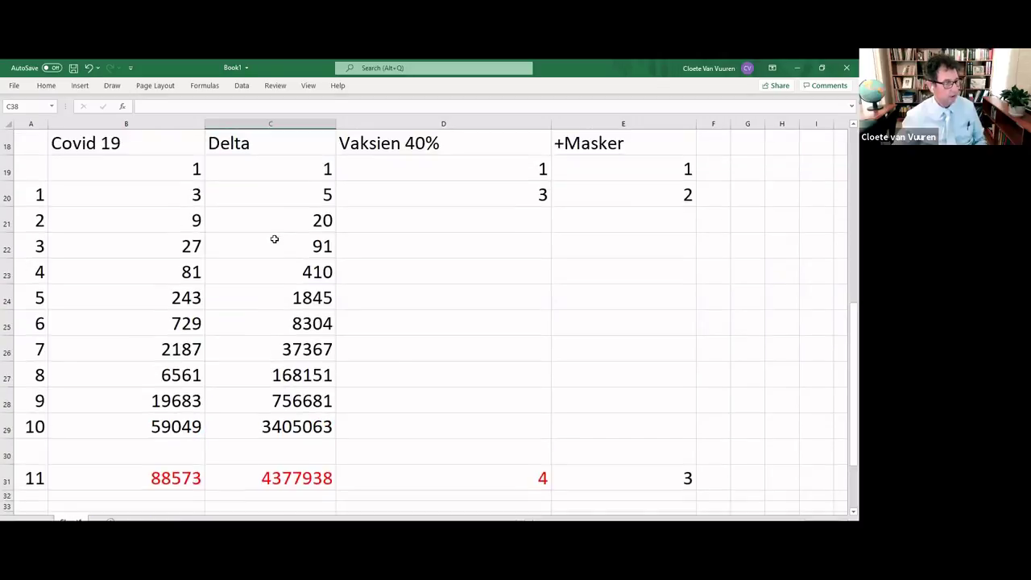
{"action": "scroll", "coordinate": [362, 299], "scroll_direction": "down", "scroll_amount": 5}
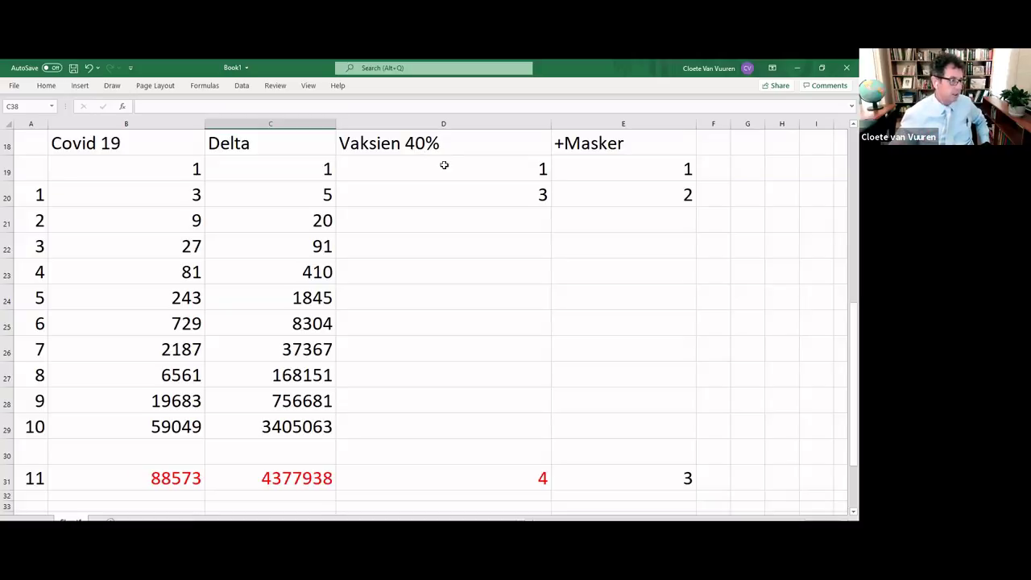
{"action": "left_click", "coordinate": [444, 167]}
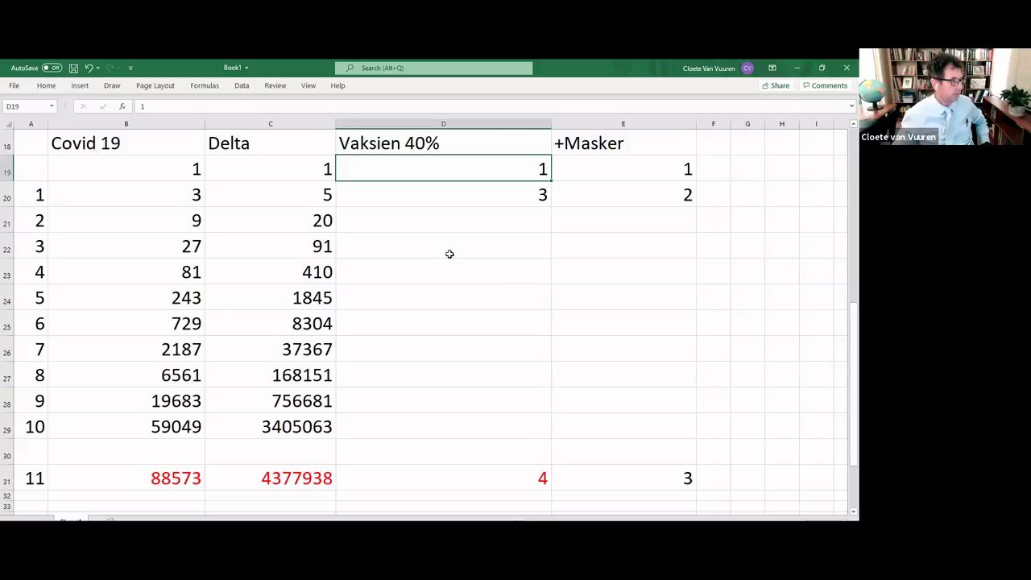
{"action": "left_click", "coordinate": [448, 194]}
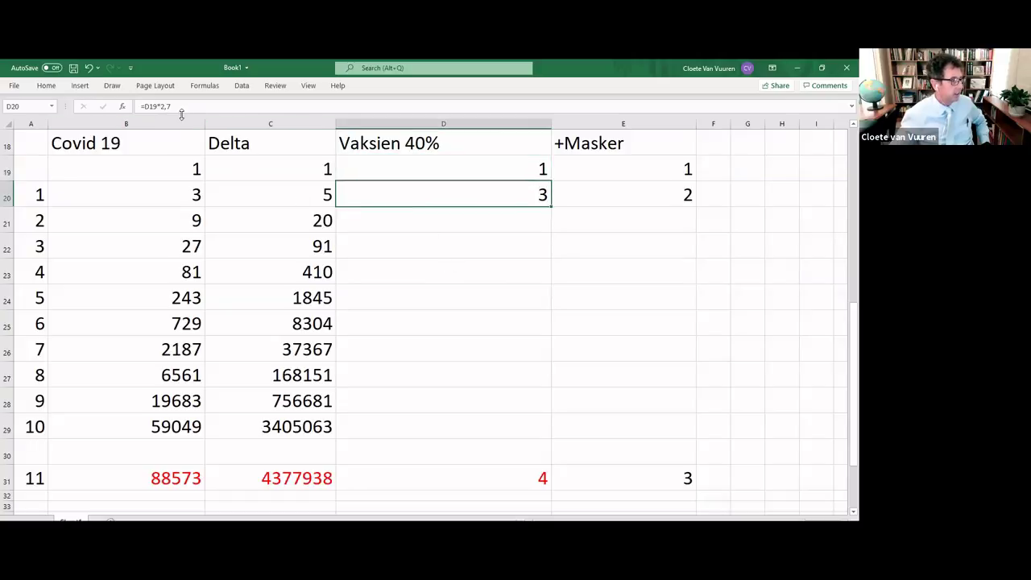
{"action": "left_click", "coordinate": [413, 169]}
{"action": "left_click", "coordinate": [418, 188]}
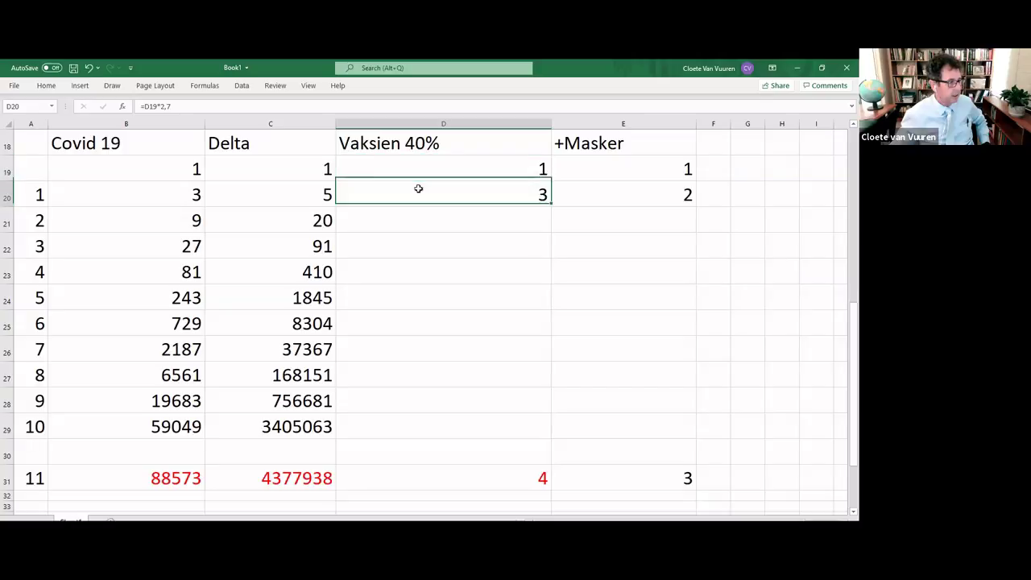
{"action": "left_click", "coordinate": [198, 107]}
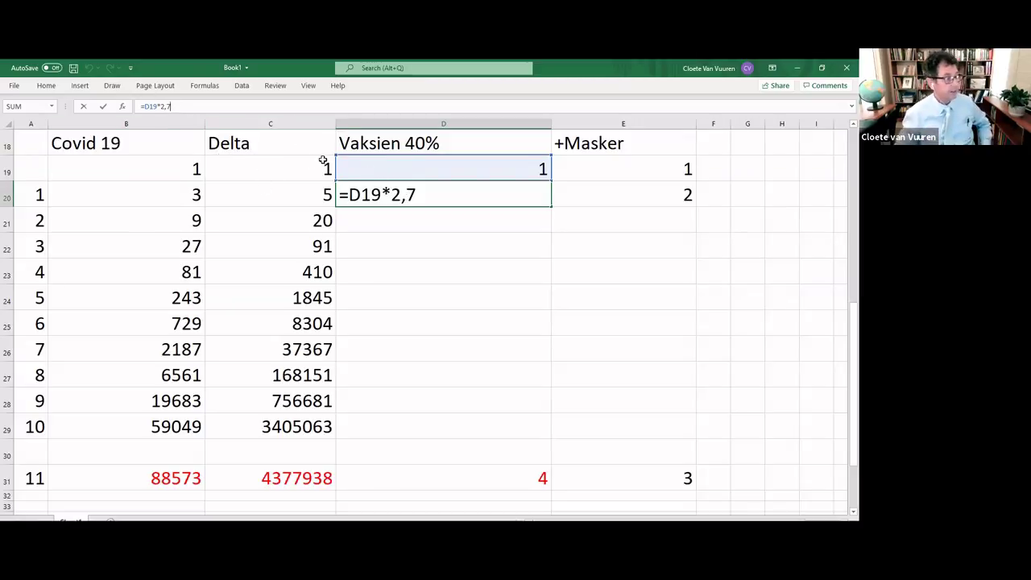
{"action": "left_click_drag", "start_coordinate": [421, 194], "coordinate": [391, 194]}
{"action": "left_click", "coordinate": [466, 166]}
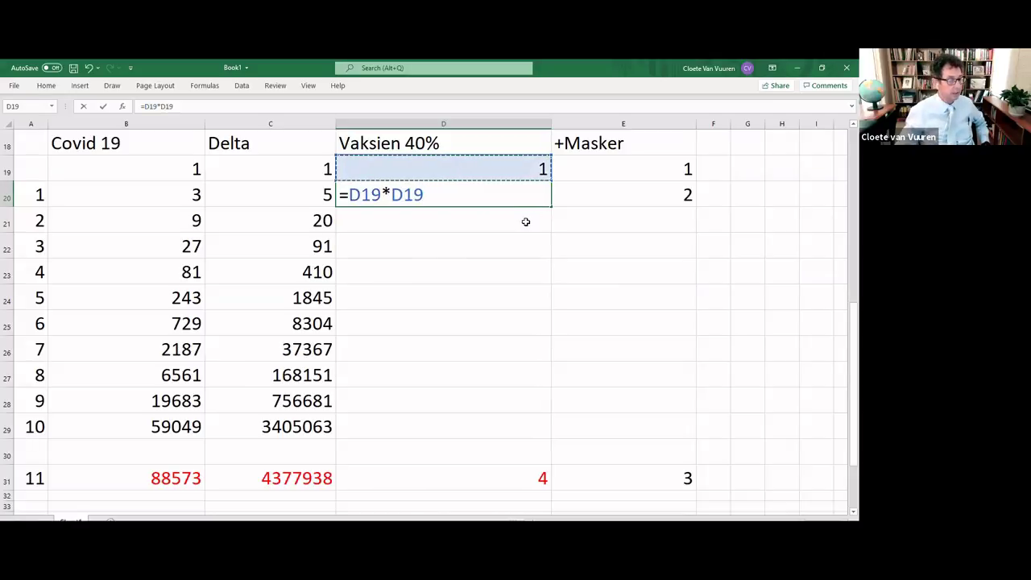
{"action": "left_click", "coordinate": [527, 221]}
{"action": "key", "text": "shift+Return"}
{"action": "left_click", "coordinate": [537, 195]}
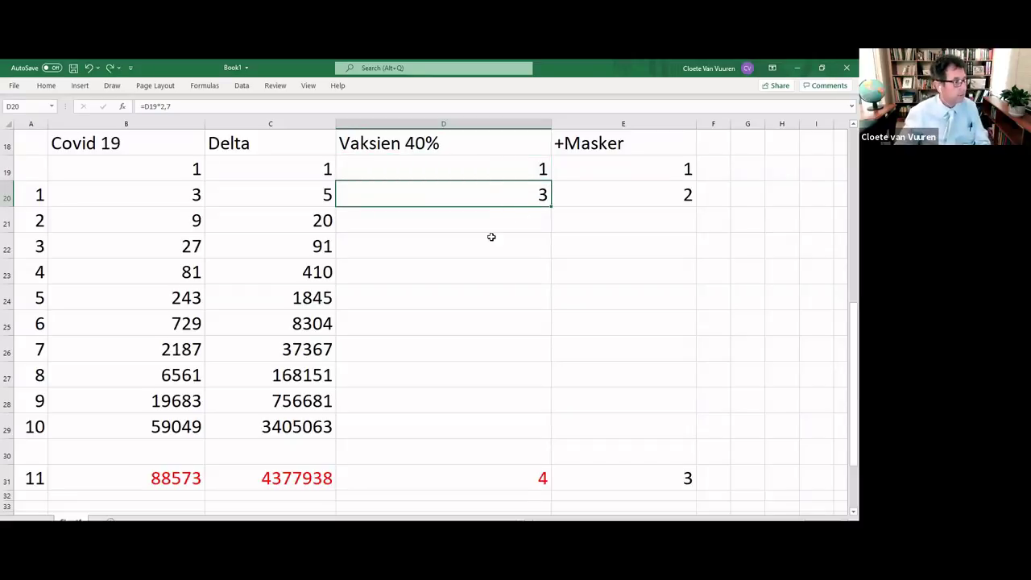
- Fill the Vaksien 40% formula in D20 down through D29 for all ten generations
{"action": "left_click", "coordinate": [506, 220]}
{"action": "left_click", "coordinate": [525, 194]}
{"action": "left_click_drag", "start_coordinate": [550, 205], "coordinate": [561, 446]}
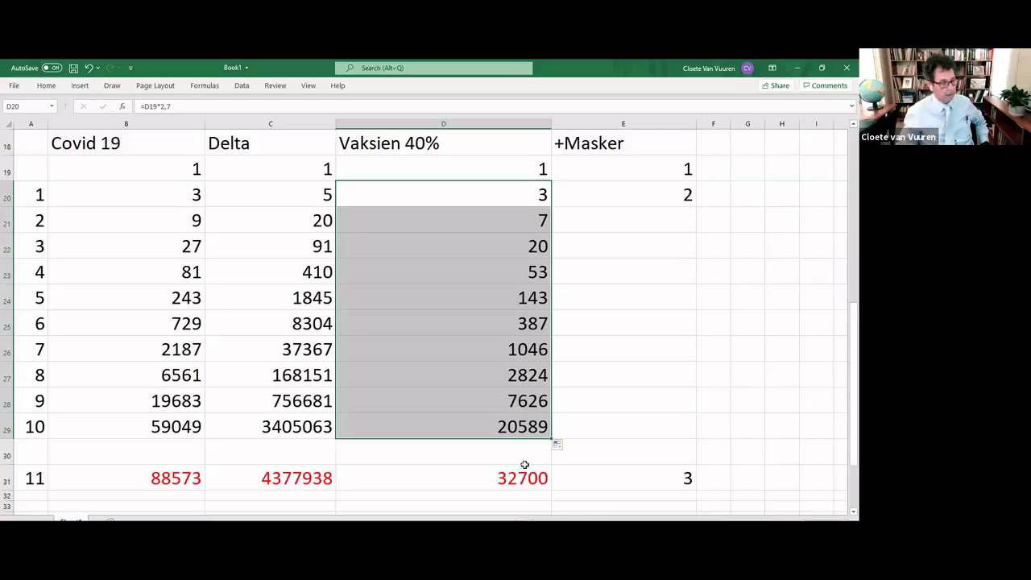
- Examine the formula in D37 under Sterftes Delta met vaksien
{"action": "scroll", "coordinate": [526, 451], "scroll_direction": "down", "scroll_amount": 3}
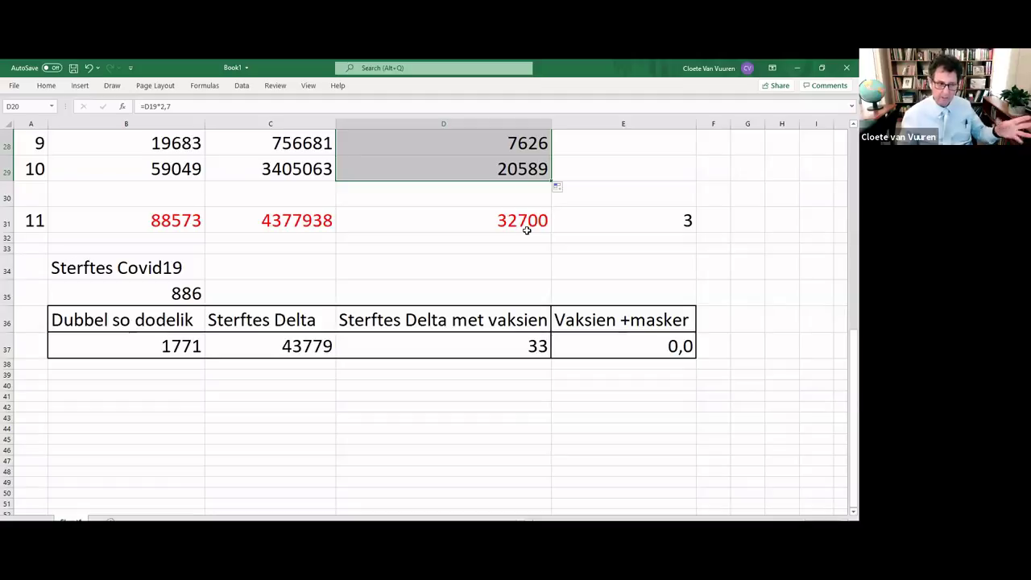
{"action": "left_click", "coordinate": [514, 340]}
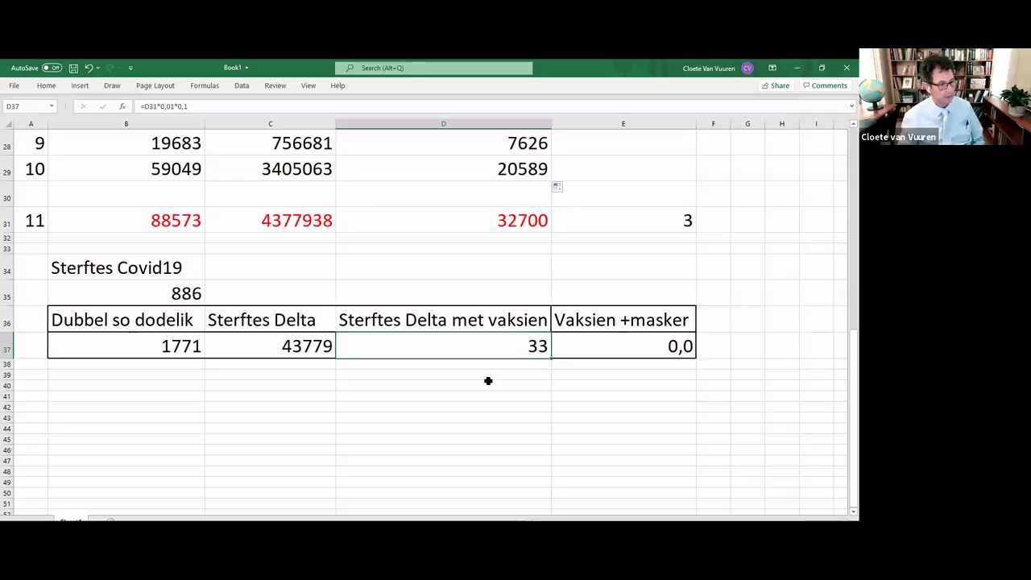
- Fill the +Masker growth formula in E20 down through E29 for all ten generations
{"action": "scroll", "coordinate": [509, 362], "scroll_direction": "up", "scroll_amount": 9}
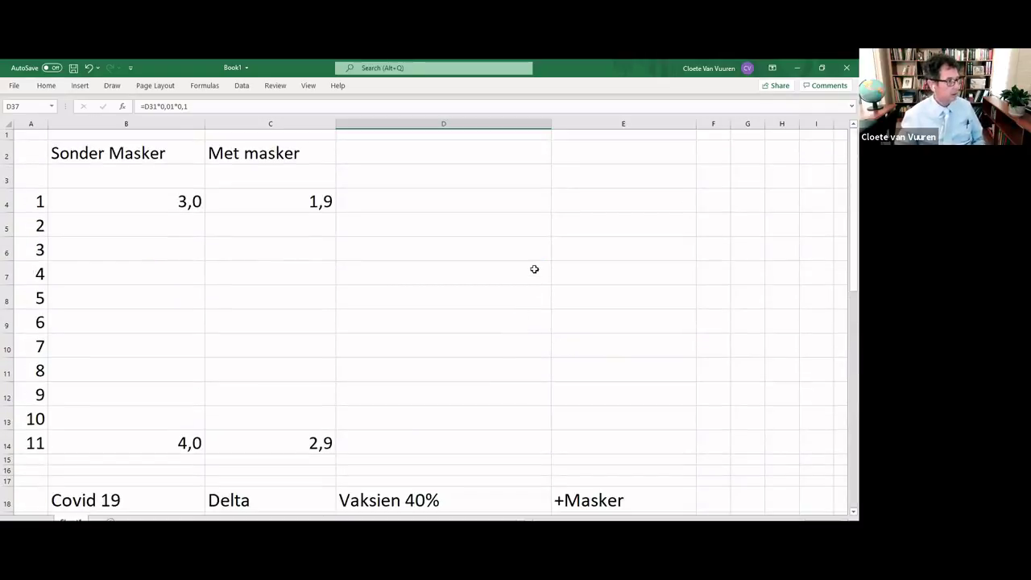
{"action": "scroll", "coordinate": [533, 278], "scroll_direction": "down", "scroll_amount": 7}
{"action": "scroll", "coordinate": [534, 268], "scroll_direction": "up", "scroll_amount": 3}
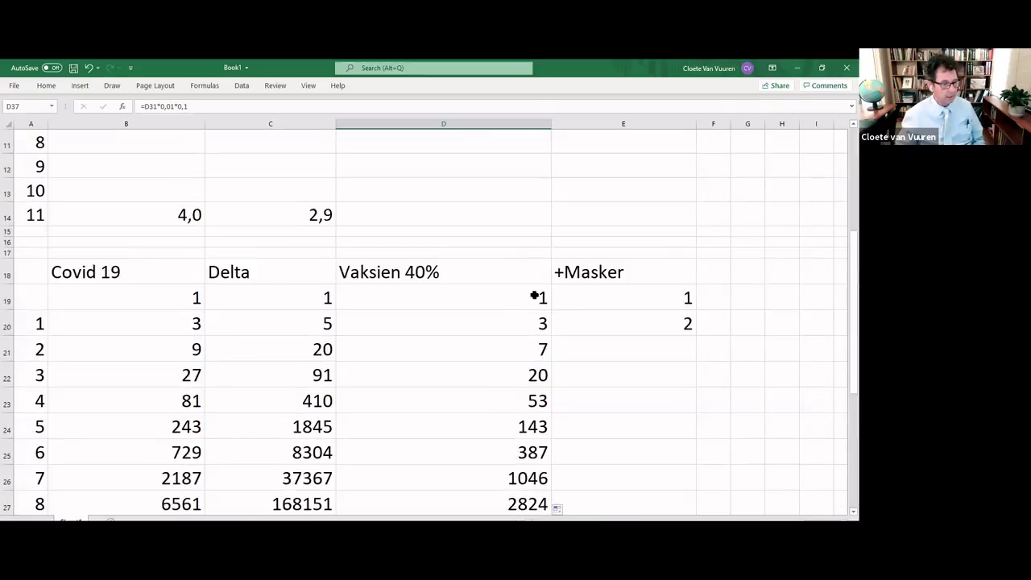
{"action": "left_click", "coordinate": [671, 297]}
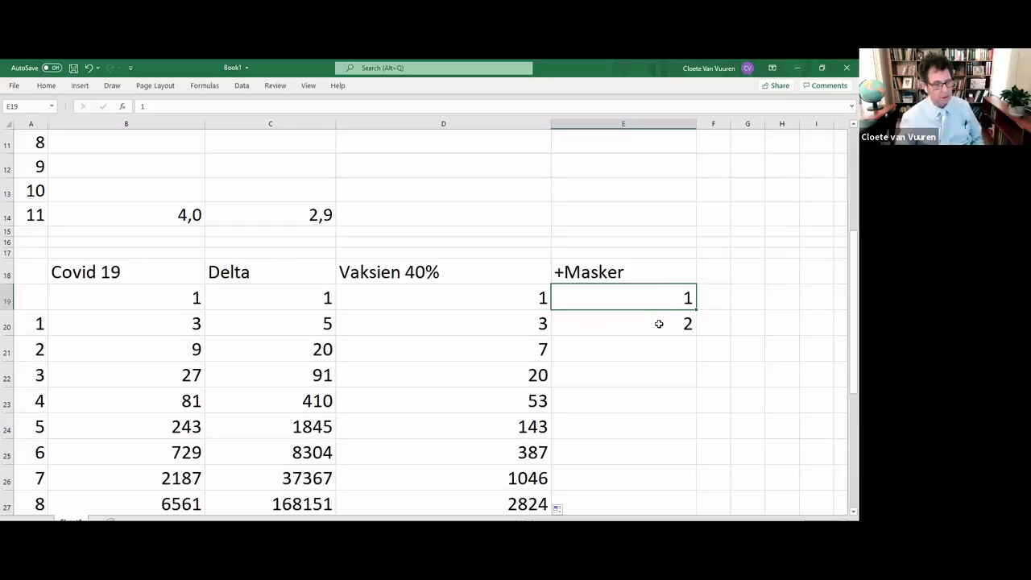
{"action": "left_click", "coordinate": [659, 323]}
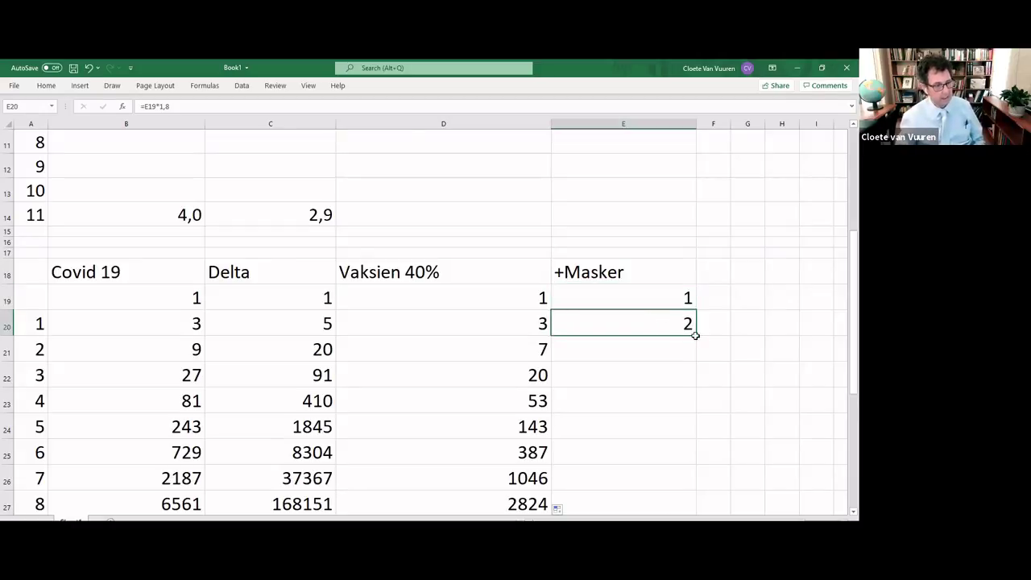
{"action": "left_click_drag", "start_coordinate": [698, 337], "coordinate": [698, 347]}
{"action": "left_click", "coordinate": [679, 326]}
{"action": "key", "text": "ctrl+z"}
{"action": "left_click_drag", "start_coordinate": [692, 352], "coordinate": [690, 497]}
{"action": "scroll", "coordinate": [672, 484], "scroll_direction": "down", "scroll_amount": 3}
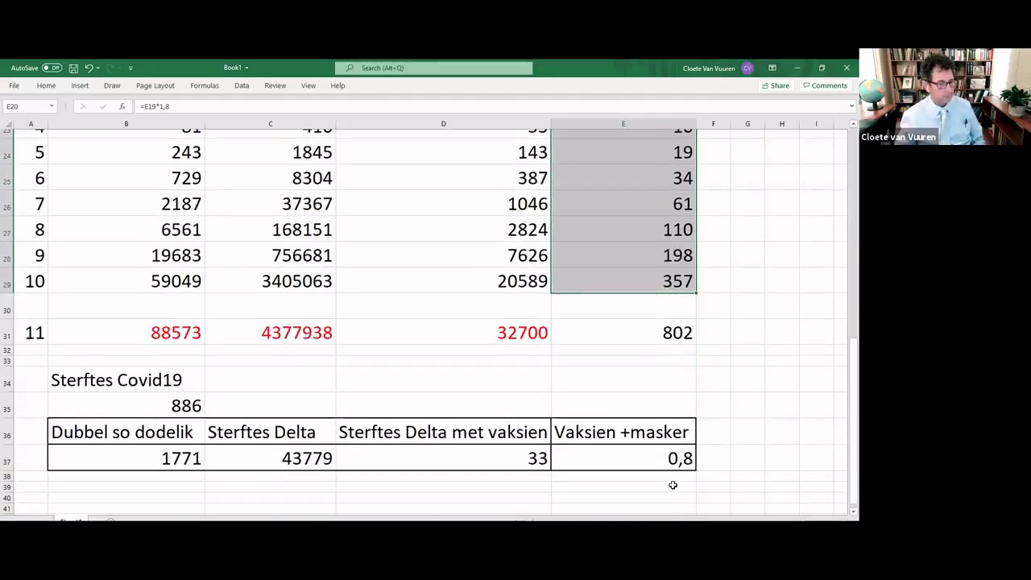